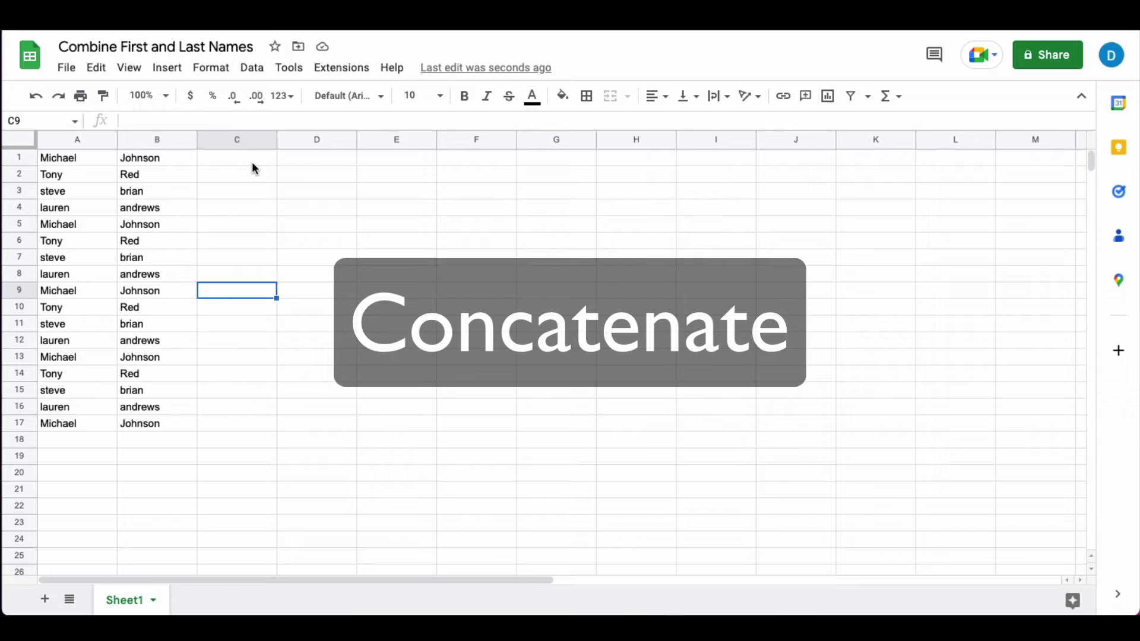
# Enter =CONCATENATE(A1, " ", B1) in C1 to join first and last names with a space
pyautogui.doubleClick(245, 158)
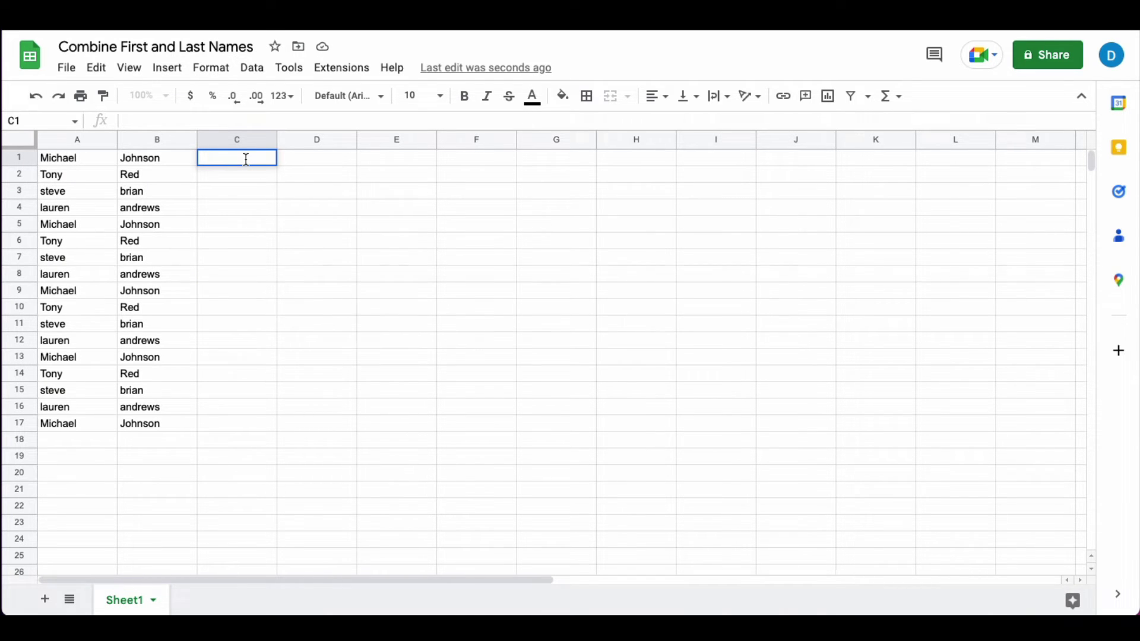
pyautogui.write('=')
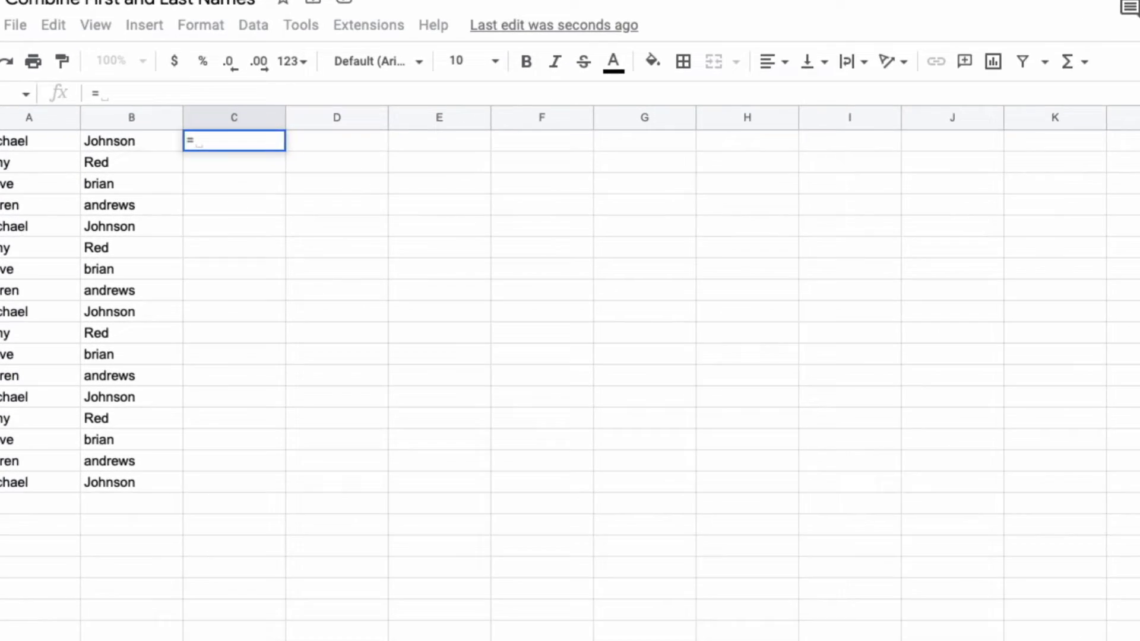
pyautogui.write('con')
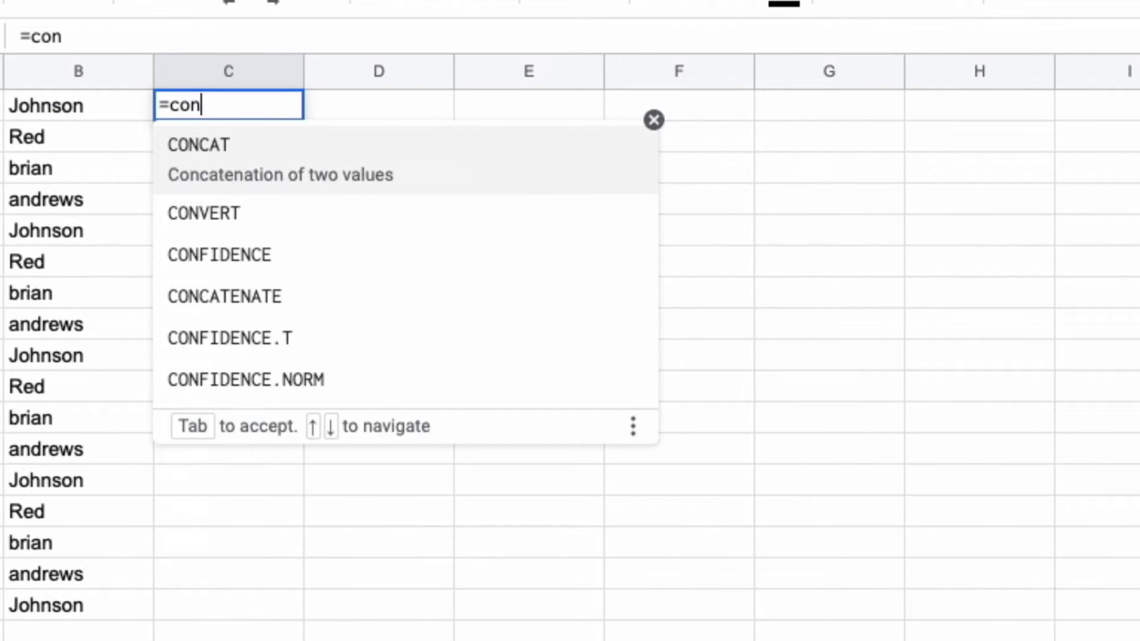
pyautogui.write('c')
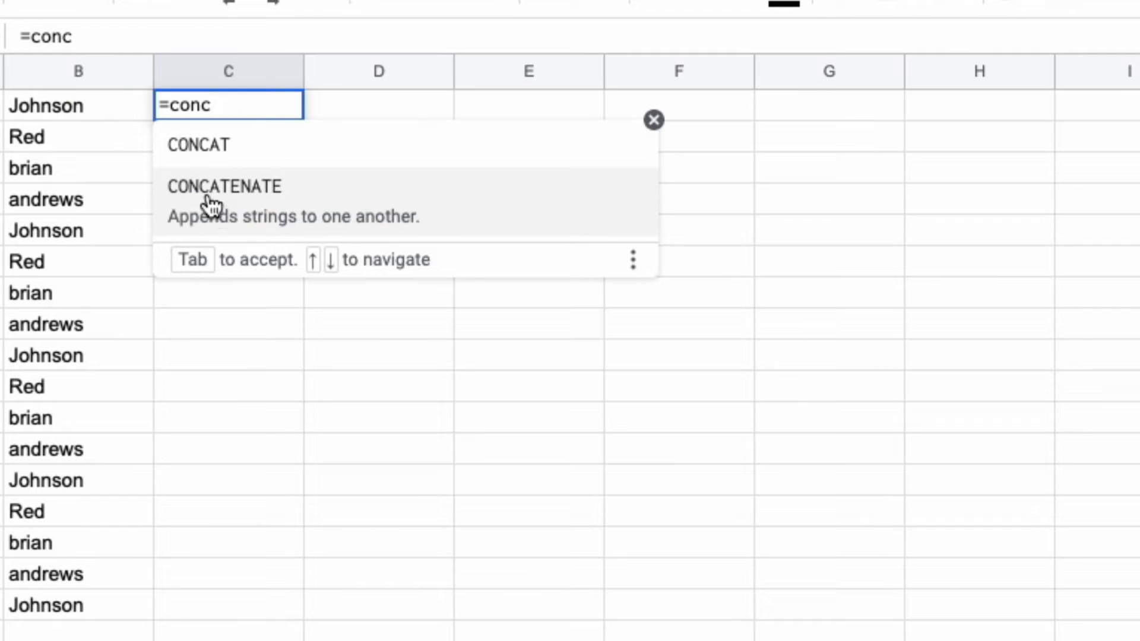
pyautogui.click(256, 211)
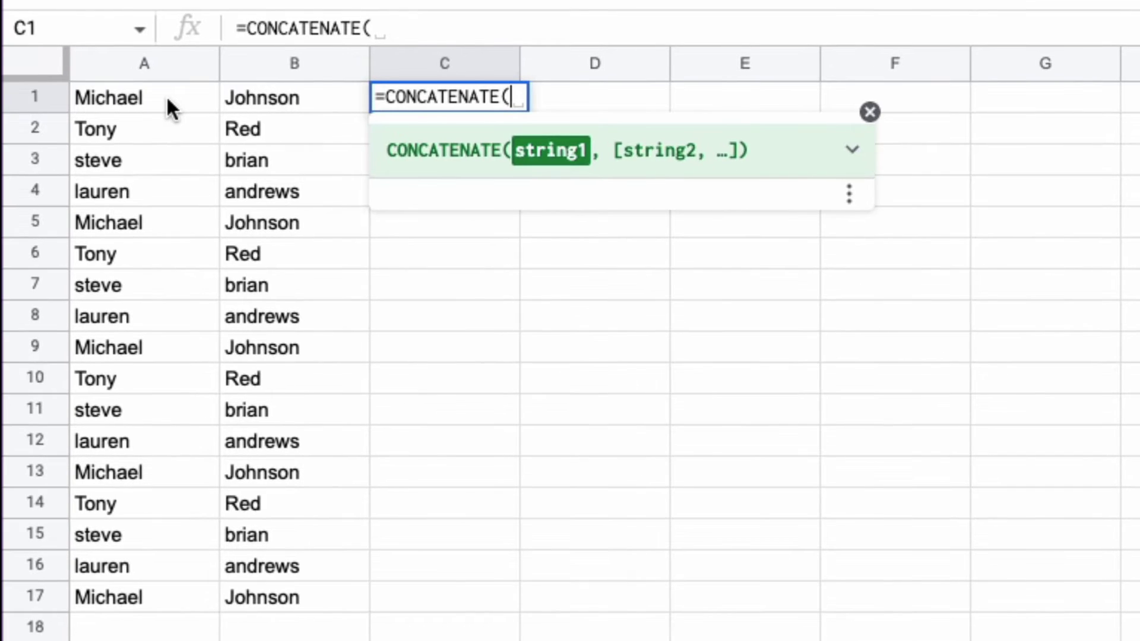
pyautogui.click(167, 95)
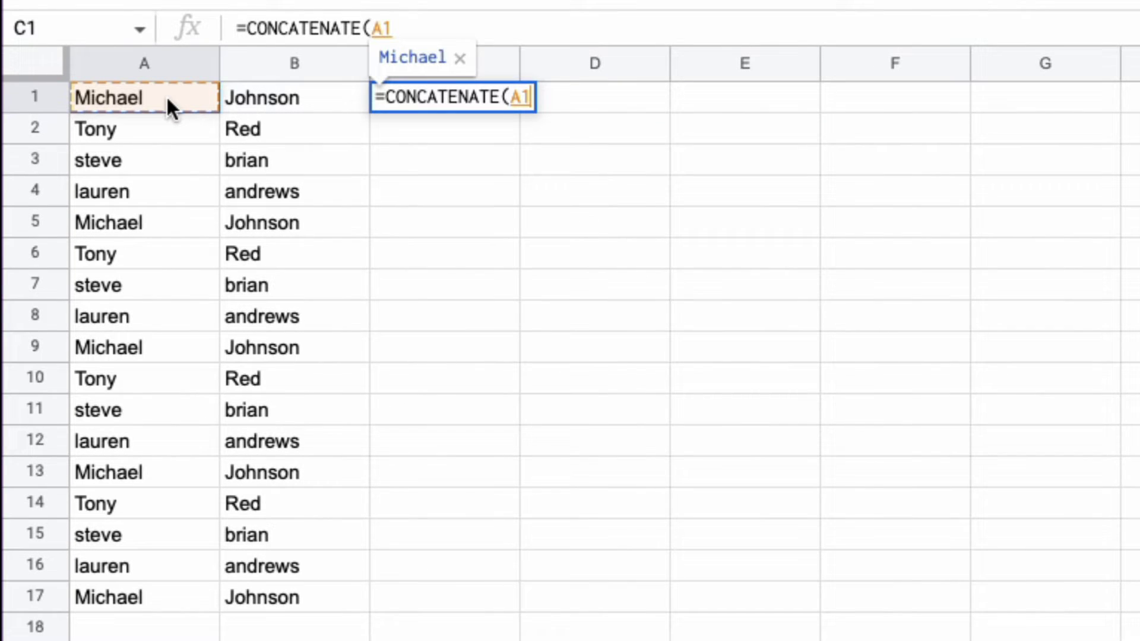
pyautogui.write(',')
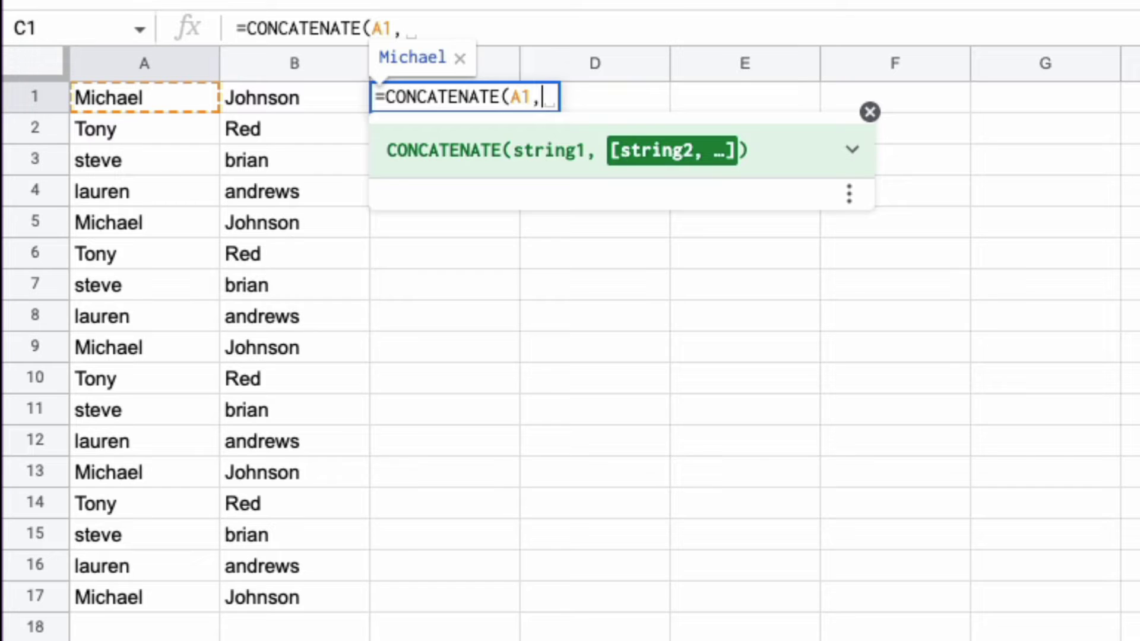
pyautogui.write('"')
pyautogui.write(' "')
pyautogui.write(',')
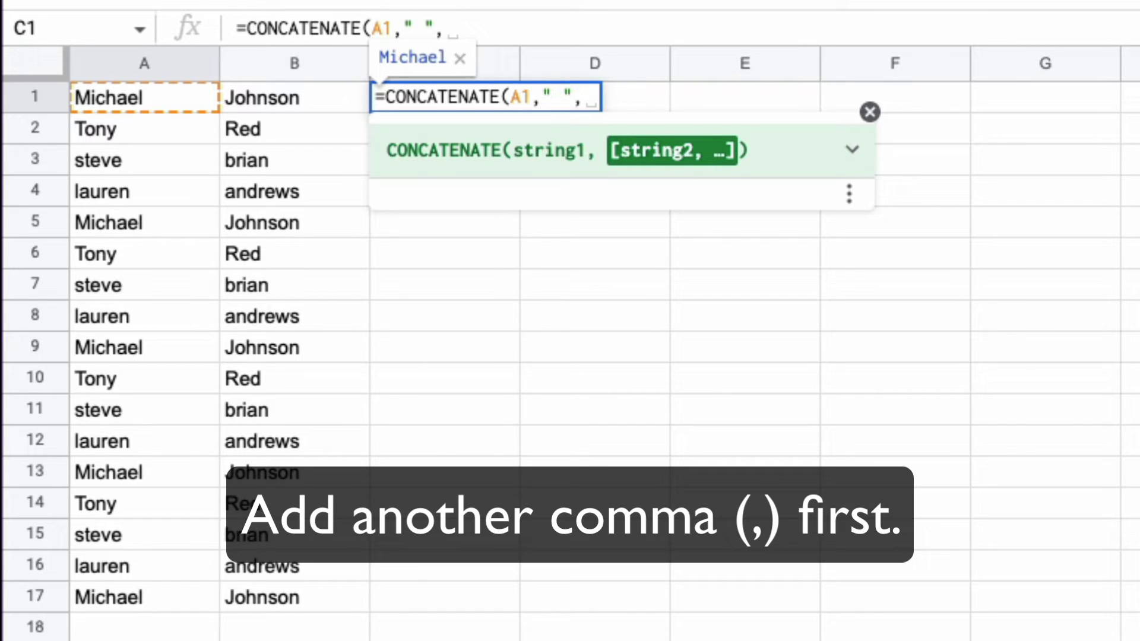
pyautogui.click(260, 95)
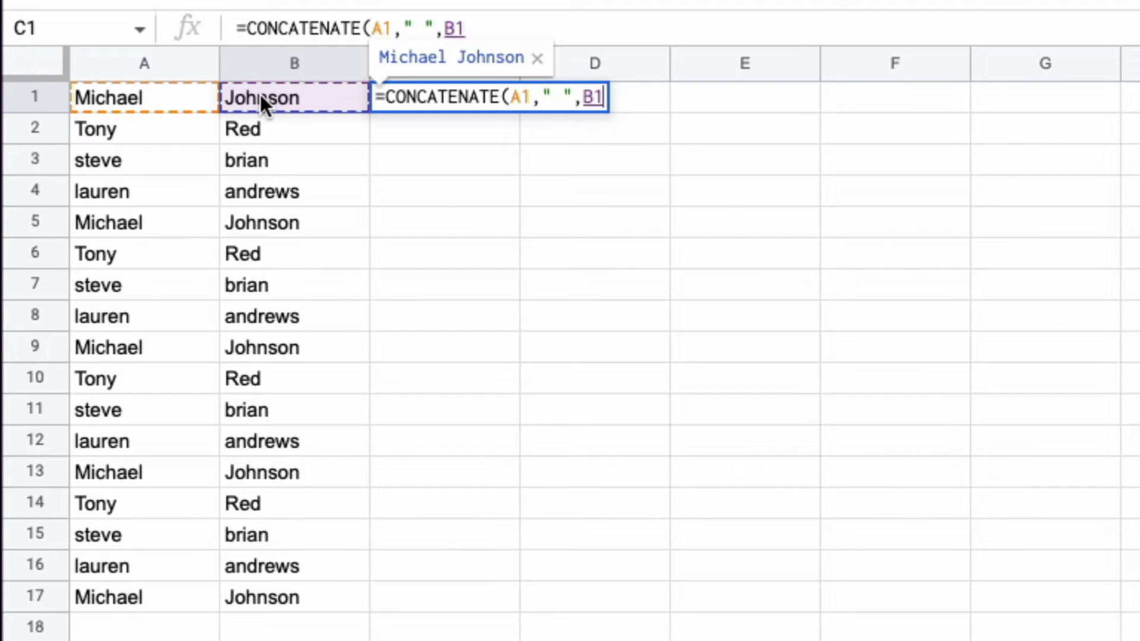
# Commit the C1 formula and accept the suggested autofill down to row 17
pyautogui.press('Return')
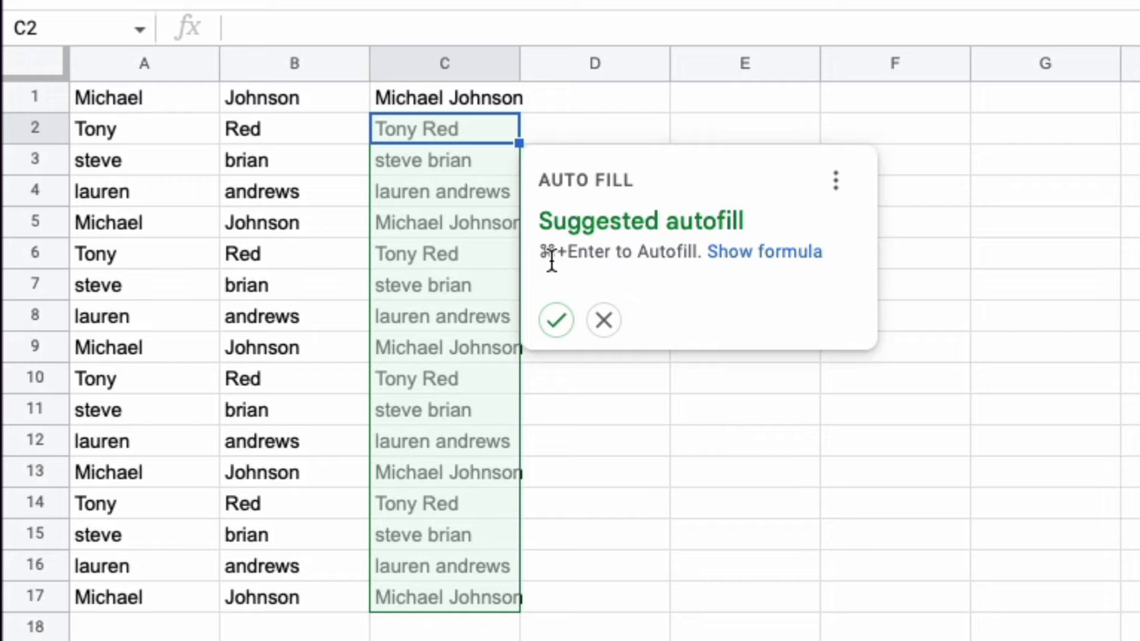
pyautogui.click(557, 319)
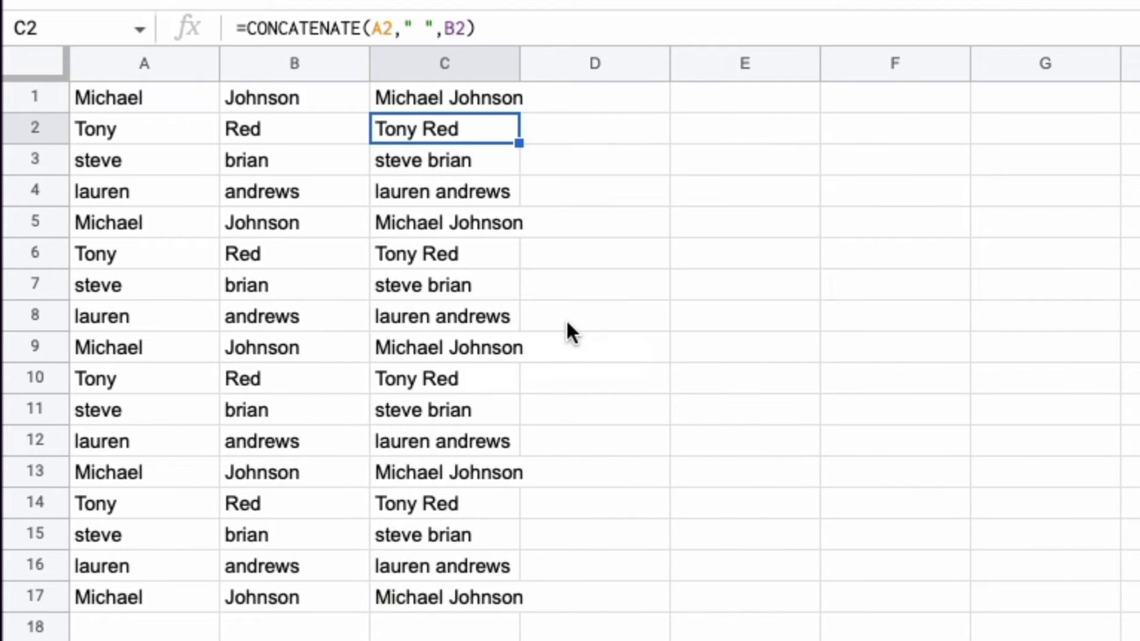
pyautogui.click(447, 230)
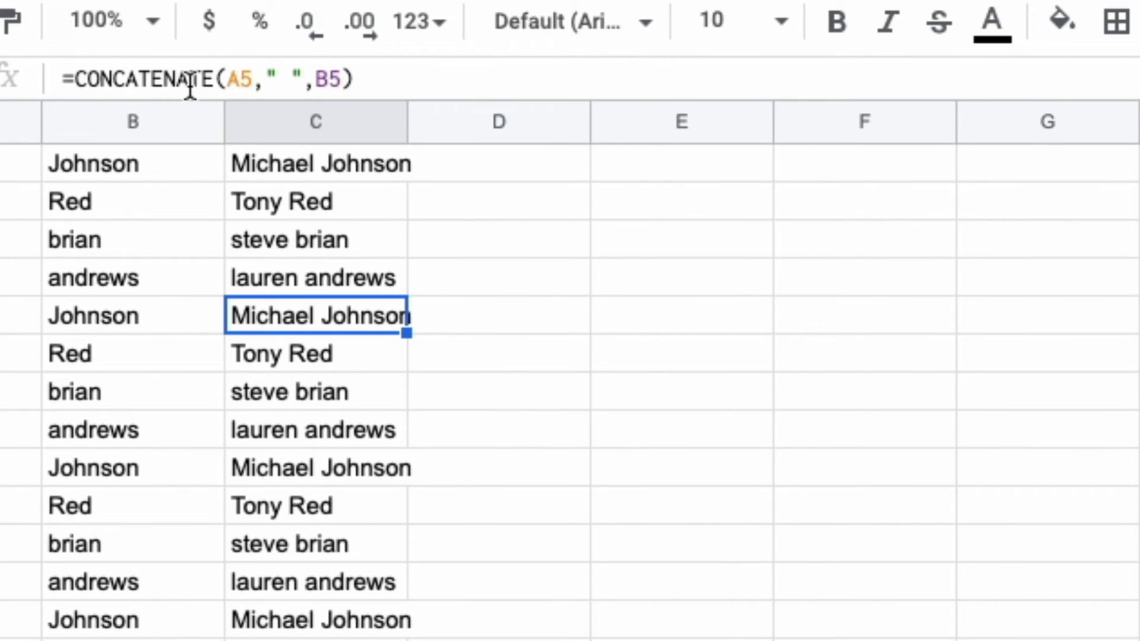
pyautogui.click(300, 168)
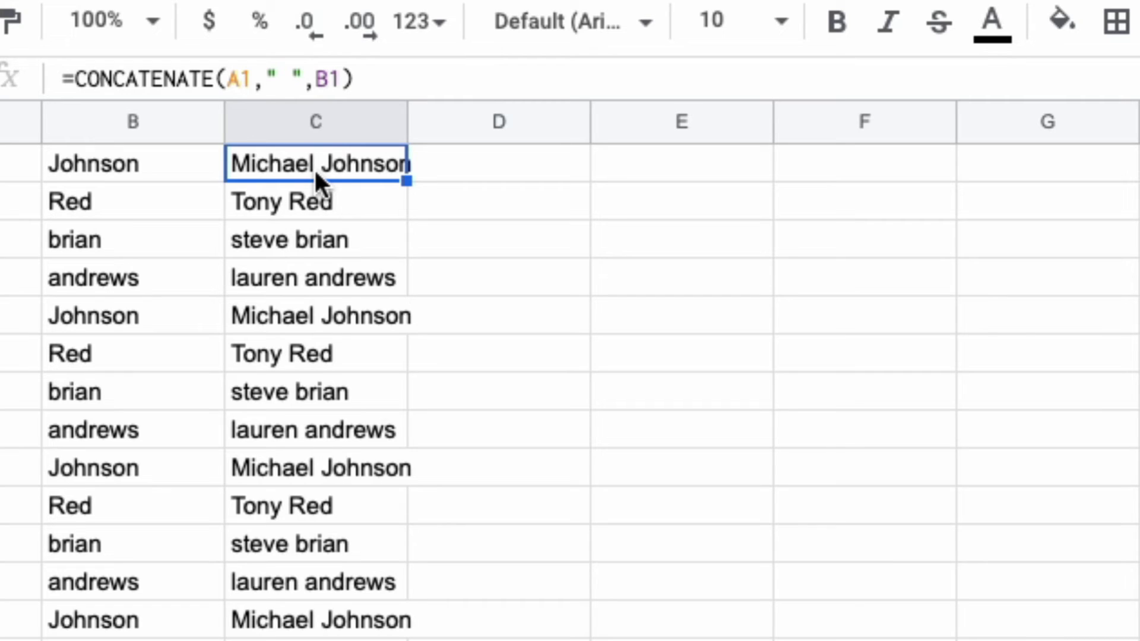
# Copy the full names in C1:C17 and paste them into E1 as values only
pyautogui.moveTo(316, 170); pyautogui.dragTo(314, 624)
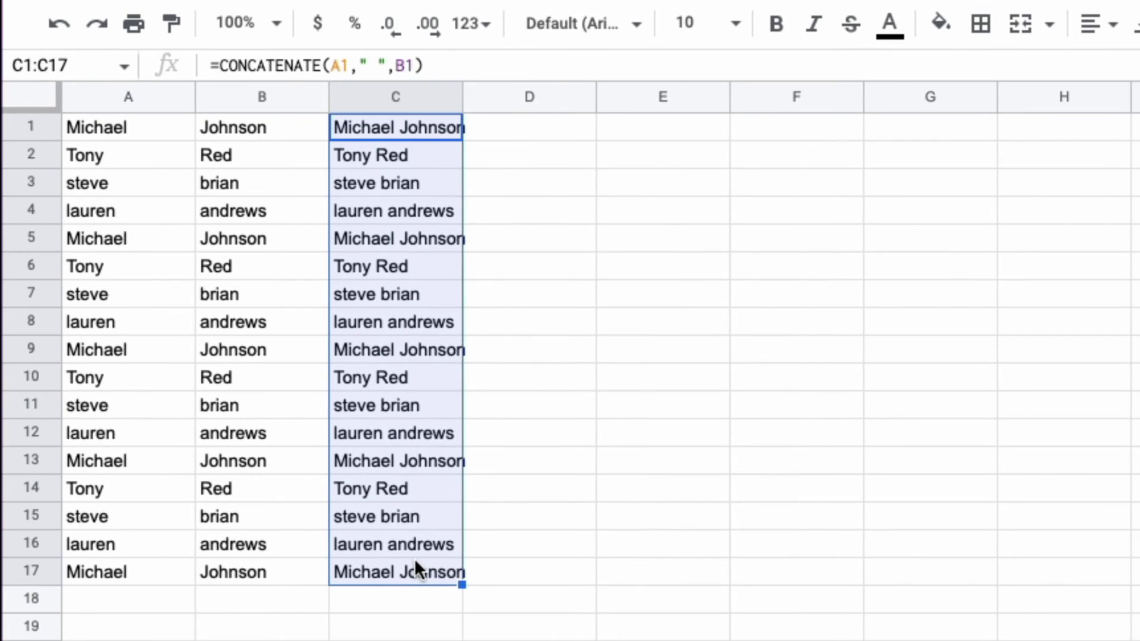
pyautogui.rightClick(414, 559)
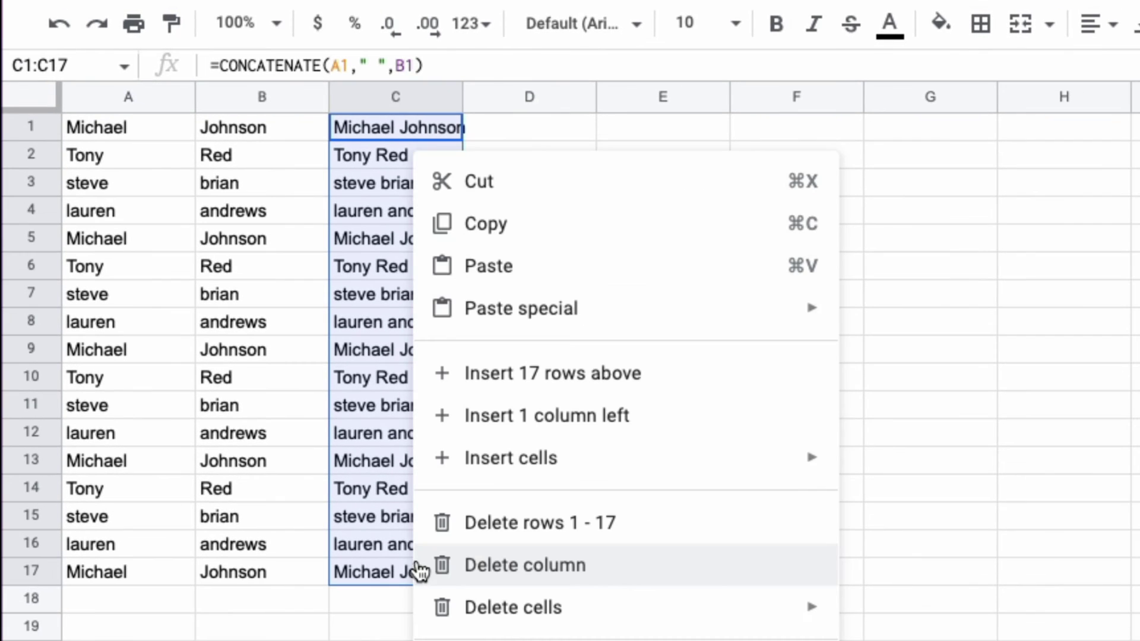
pyautogui.click(492, 227)
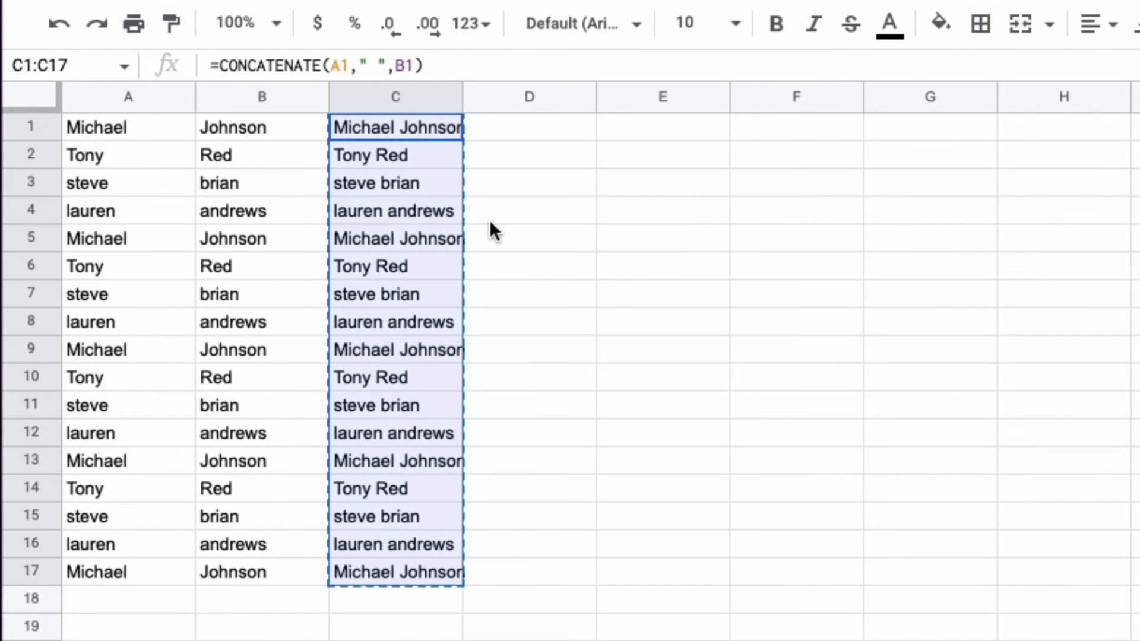
pyautogui.click(653, 132)
pyautogui.rightClick(653, 132)
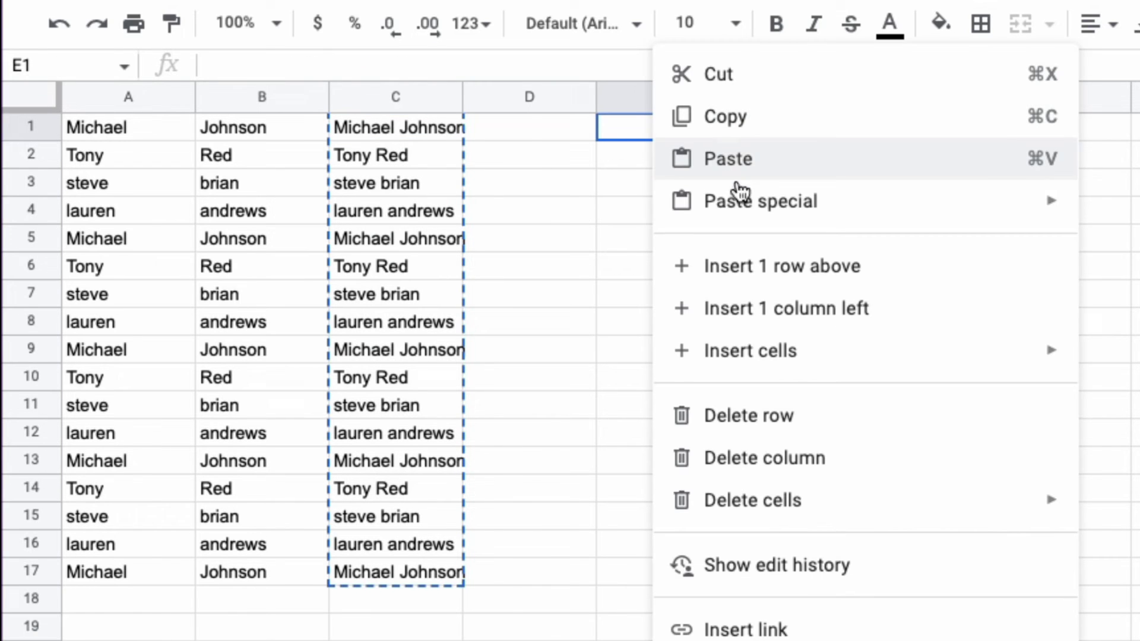
pyautogui.moveTo(458, 181)
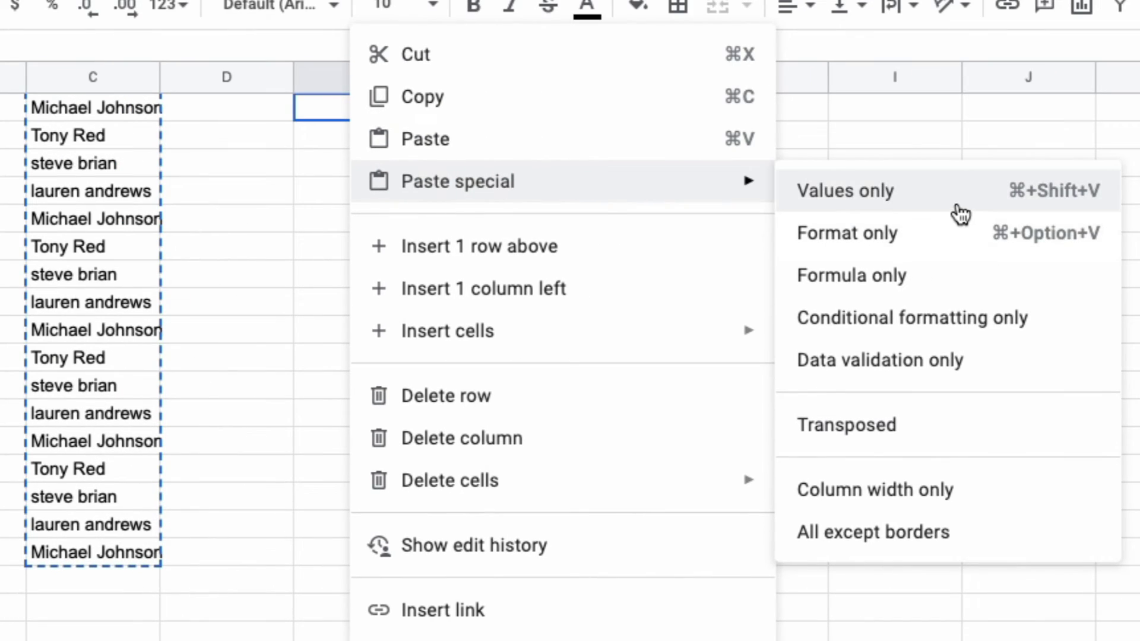
pyautogui.click(957, 192)
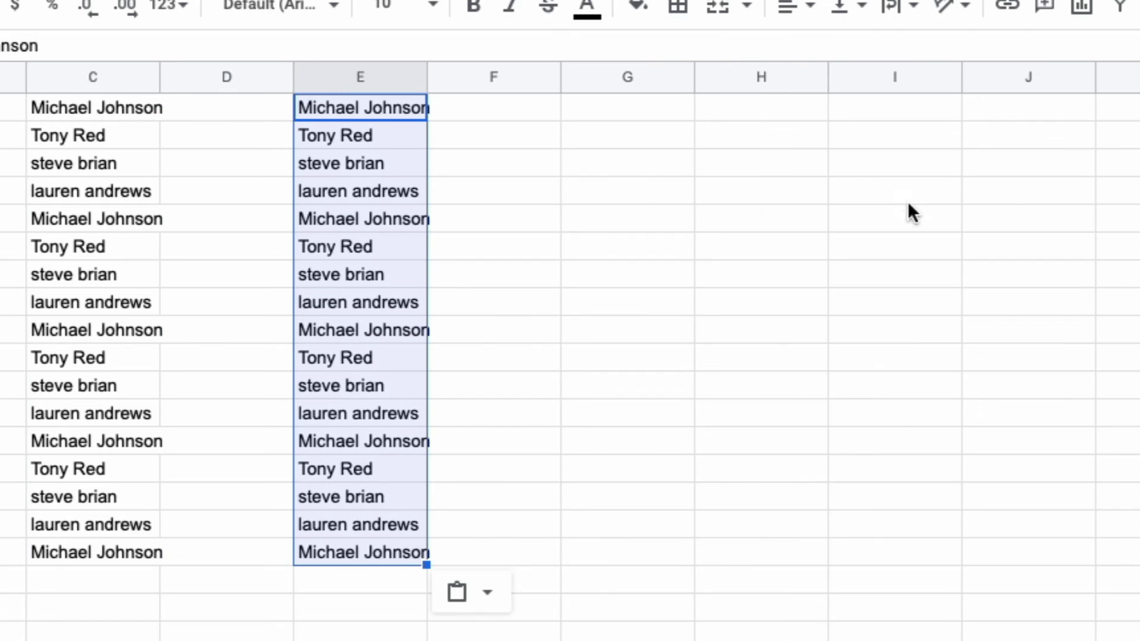
pyautogui.click(388, 219)
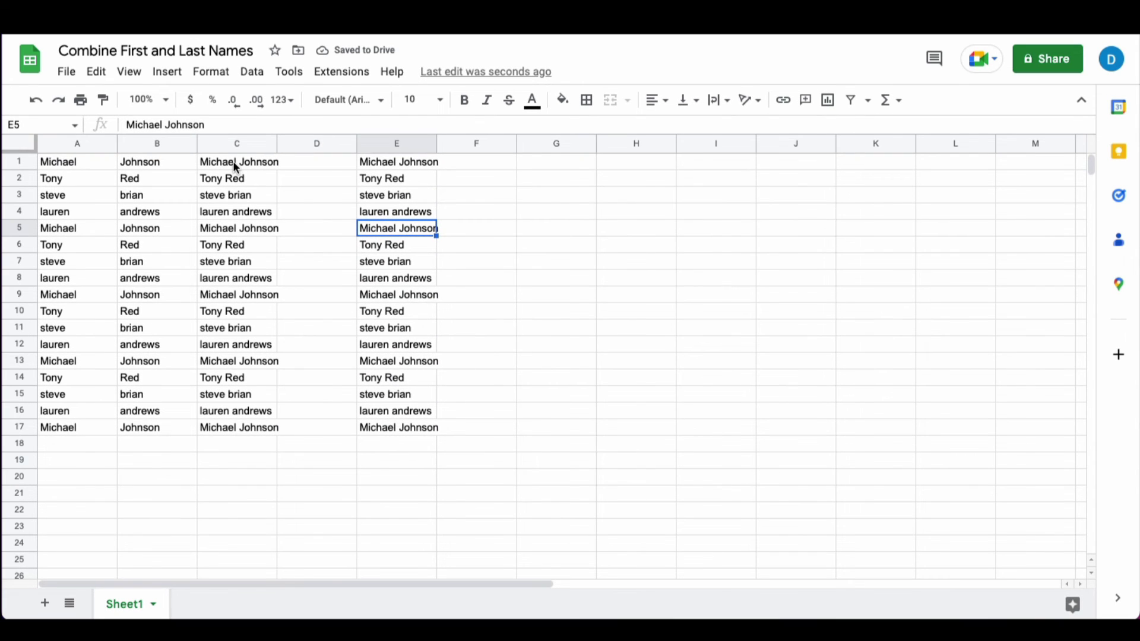
pyautogui.click(233, 162)
pyautogui.click(407, 163)
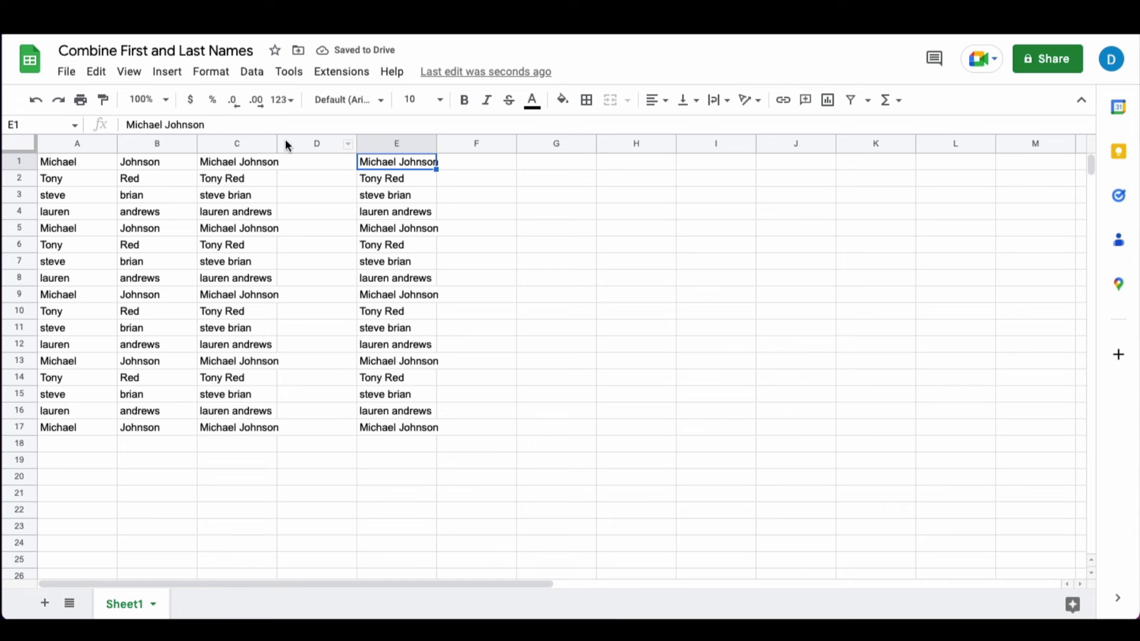